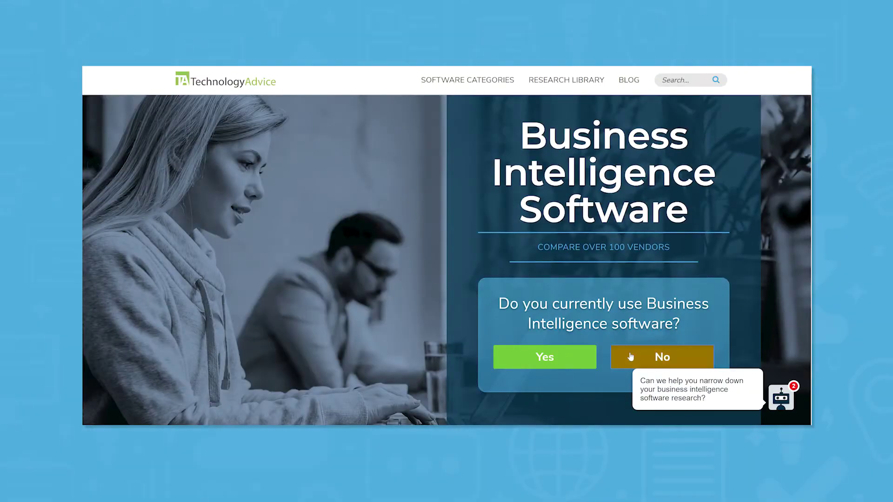
# - Answer the quiz: no current BI software, 51-250 employees, an industry, and Data Governance required
pyautogui.click(631, 357)
pyautogui.click(332, 252)
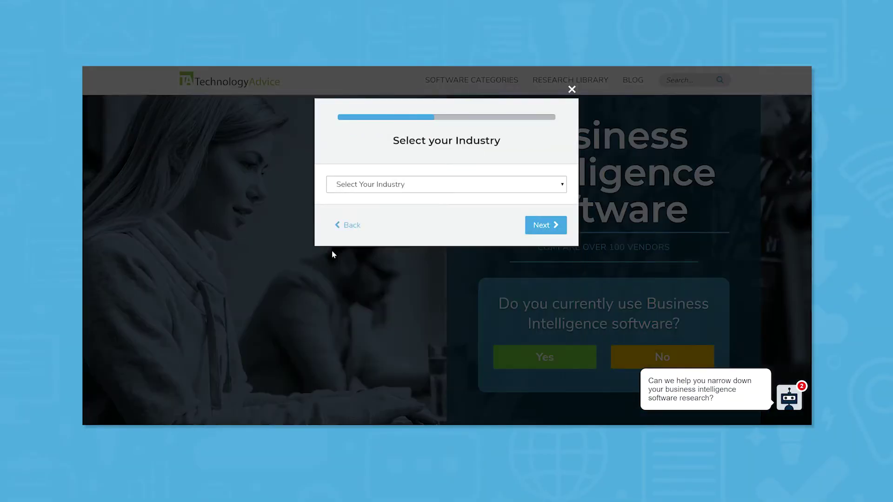
pyautogui.click(433, 184)
pyautogui.scroll(-5, 448, 259)
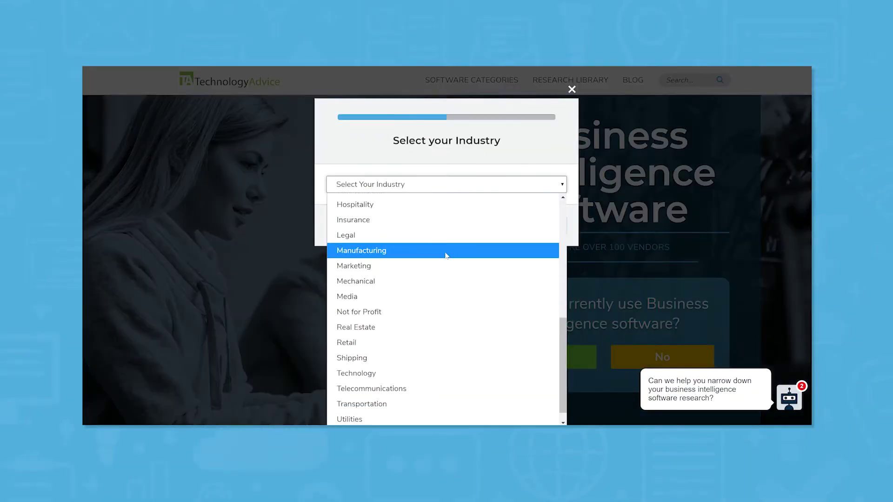
pyautogui.click(464, 295)
pyautogui.click(457, 218)
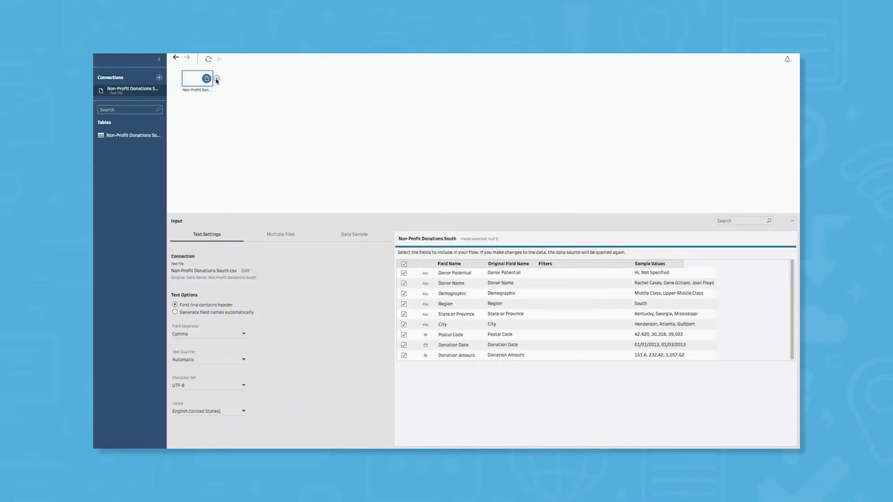
# - Enter 'day' as the DATEDIFF date part of the Duration of experience calculation
pyautogui.click(216, 79)
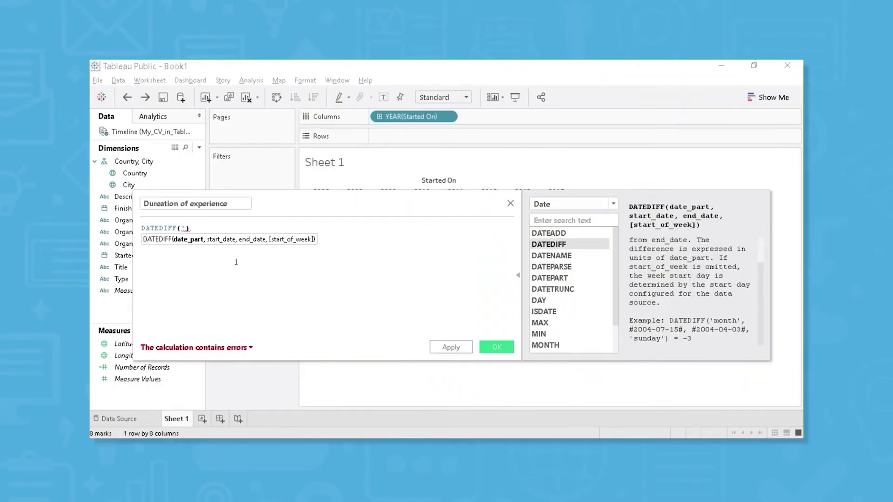
pyautogui.write('day')
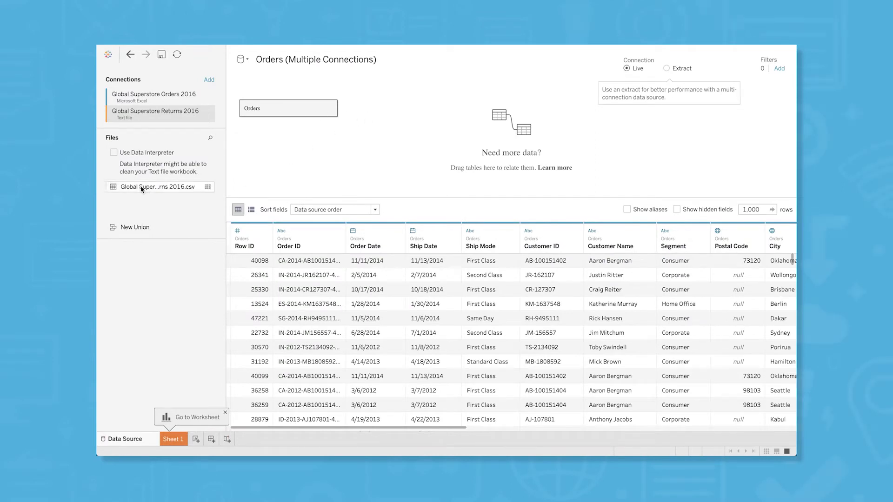
# - Join Global Superstore Returns 2016 to the Orders table and move to Sheet 1
pyautogui.moveTo(142, 189); pyautogui.dragTo(372, 149)
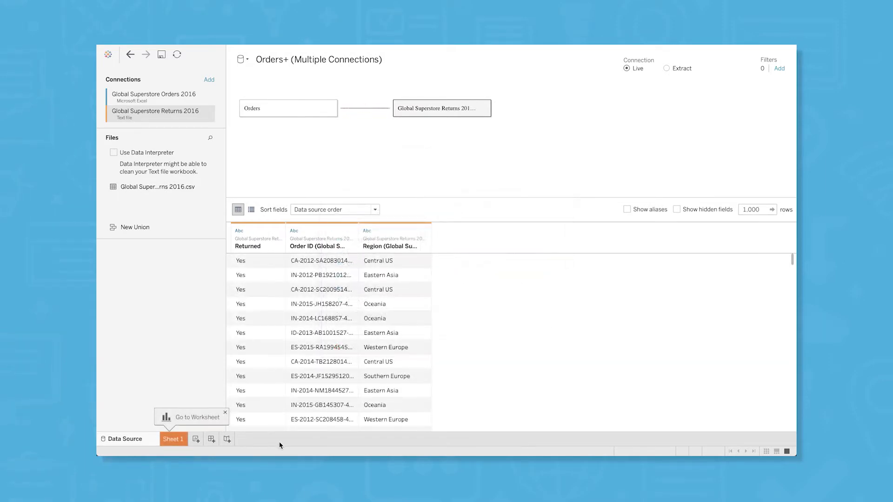
pyautogui.click(175, 440)
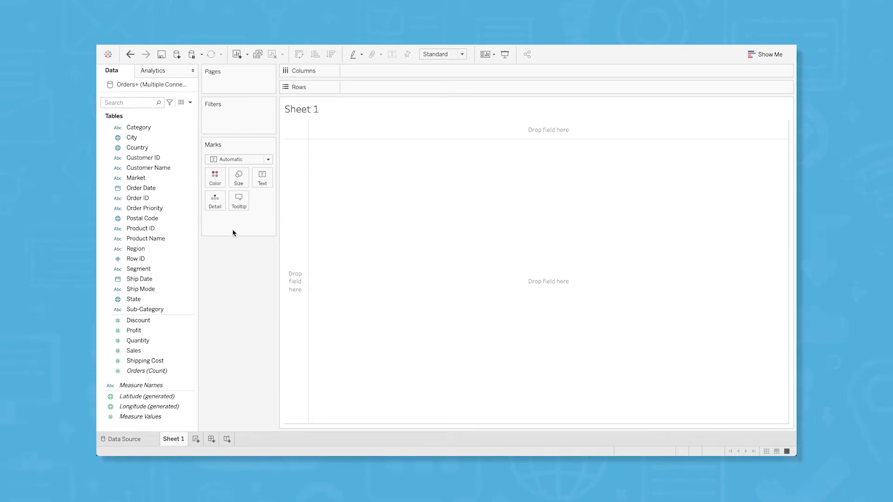
# - Put Category and SUM(Sales) on Rows and Country on Columns to draw sales bars
pyautogui.moveTo(140, 127); pyautogui.dragTo(363, 88)
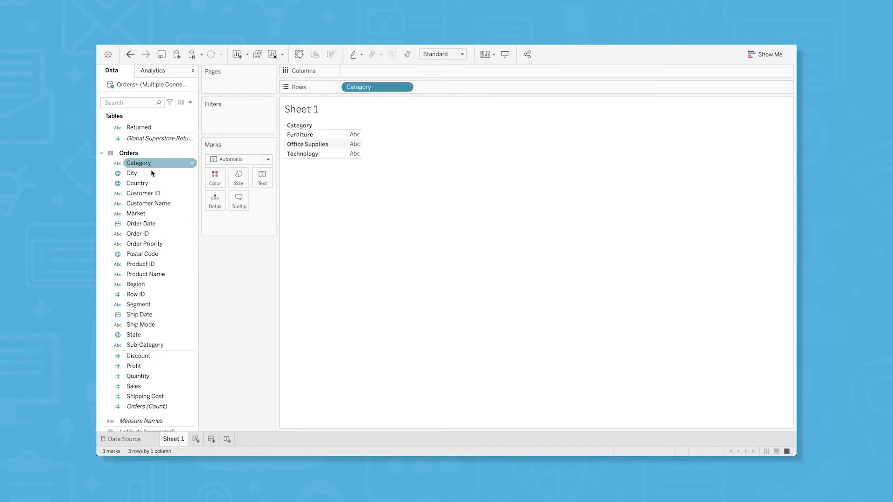
pyautogui.moveTo(139, 183); pyautogui.dragTo(359, 68)
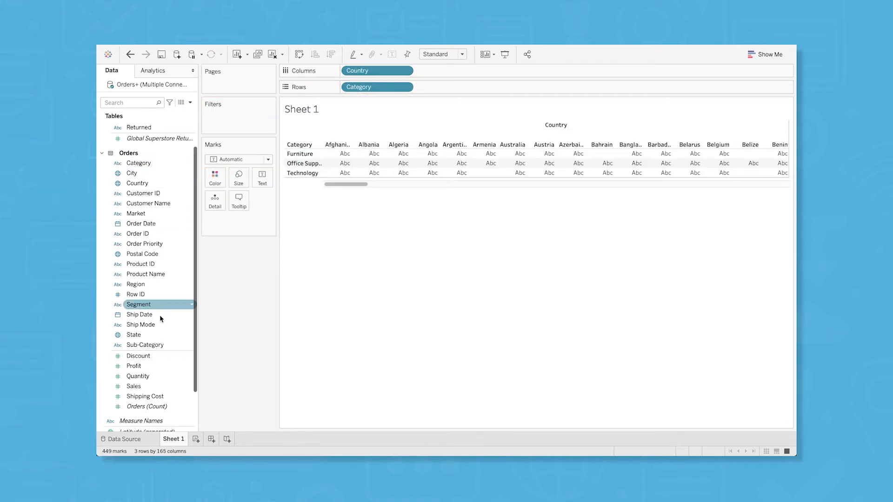
pyautogui.scroll(-2, 158, 298)
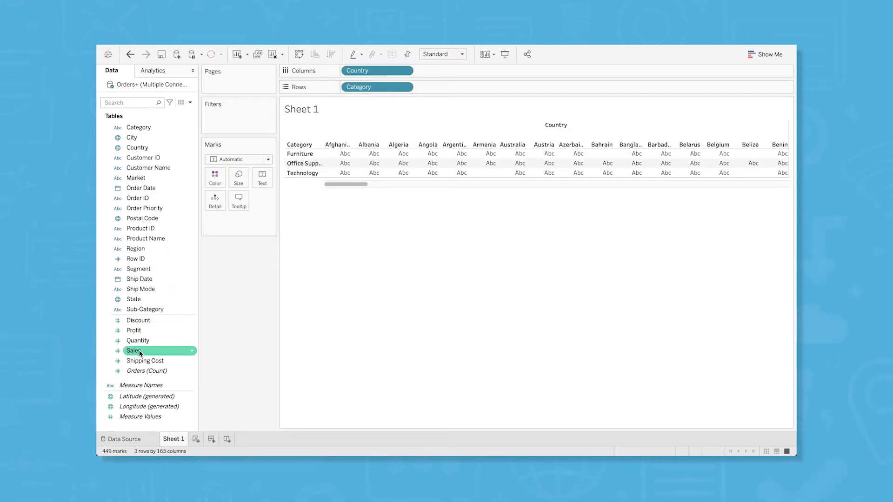
pyautogui.moveTo(139, 353); pyautogui.dragTo(443, 91)
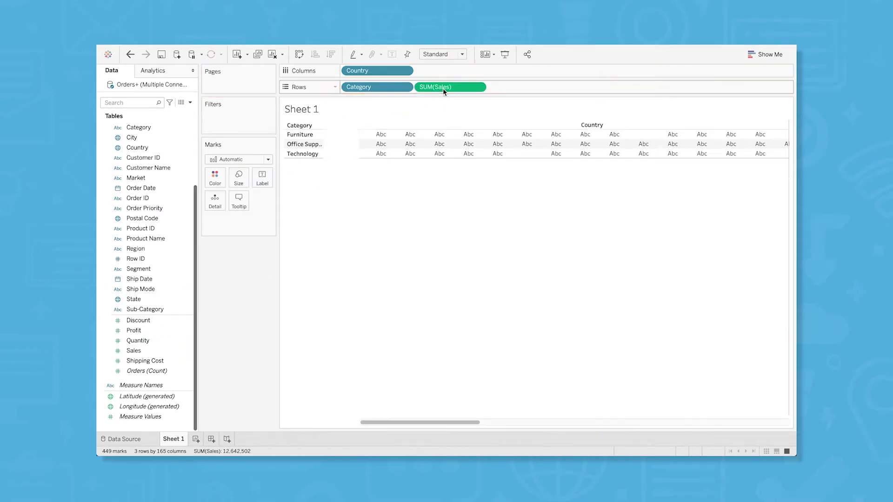
pyautogui.moveTo(367, 202)
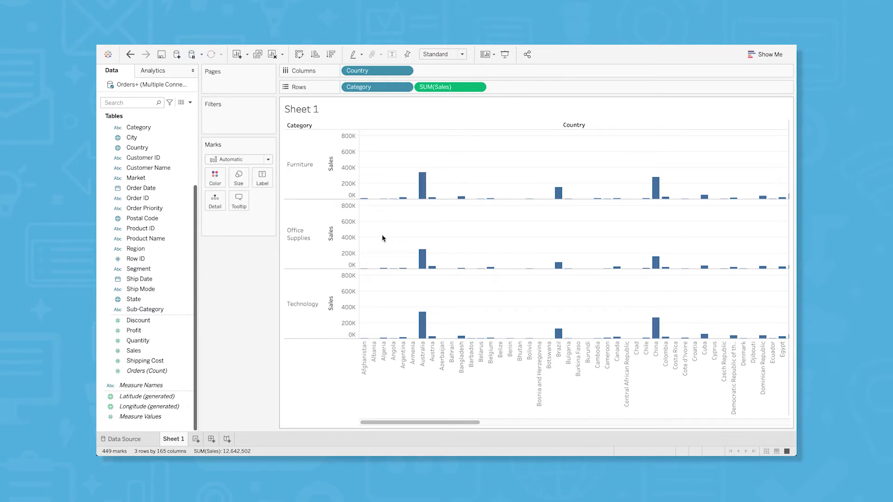
pyautogui.hscroll(5, 408, 248)
pyautogui.hscroll(8, 408, 248)
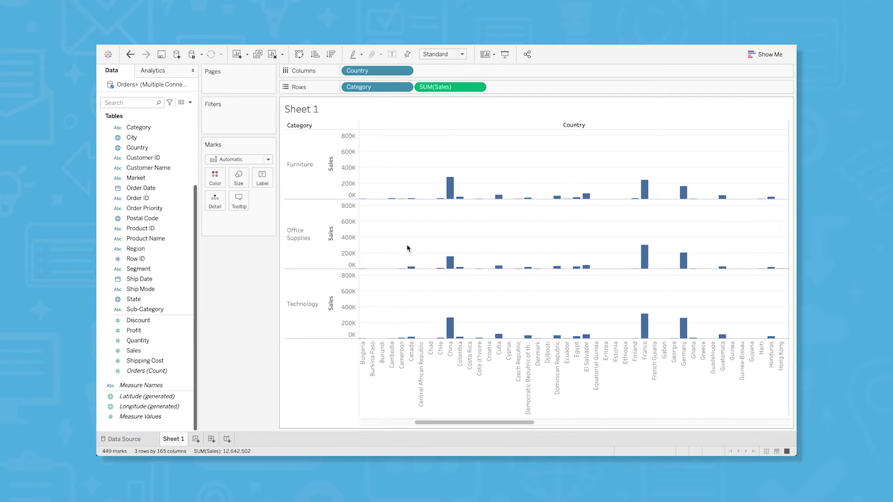
pyautogui.hscroll(-12, 408, 248)
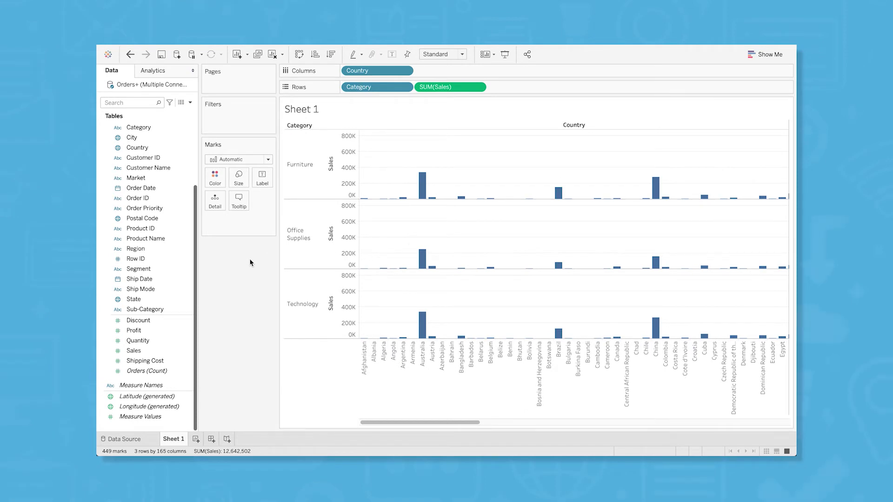
# - Move the Country field from Color to Label so each bar shows its country name
pyautogui.click(140, 148)
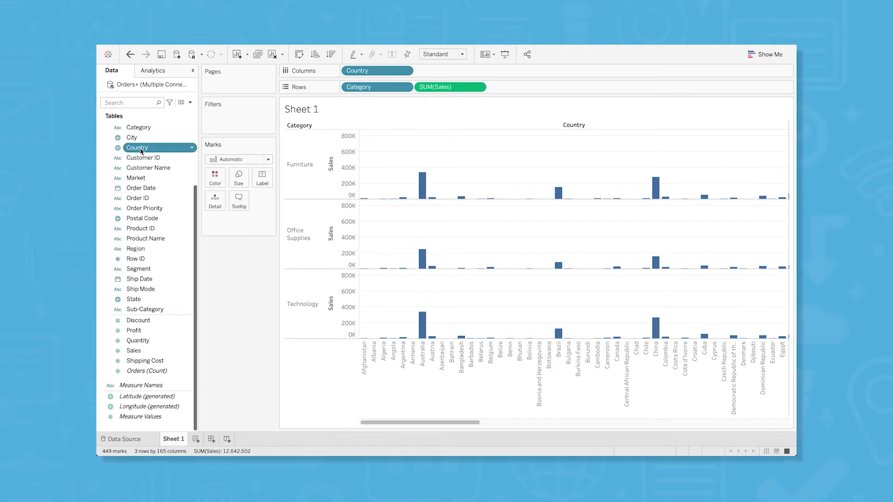
pyautogui.moveTo(140, 149); pyautogui.dragTo(215, 177)
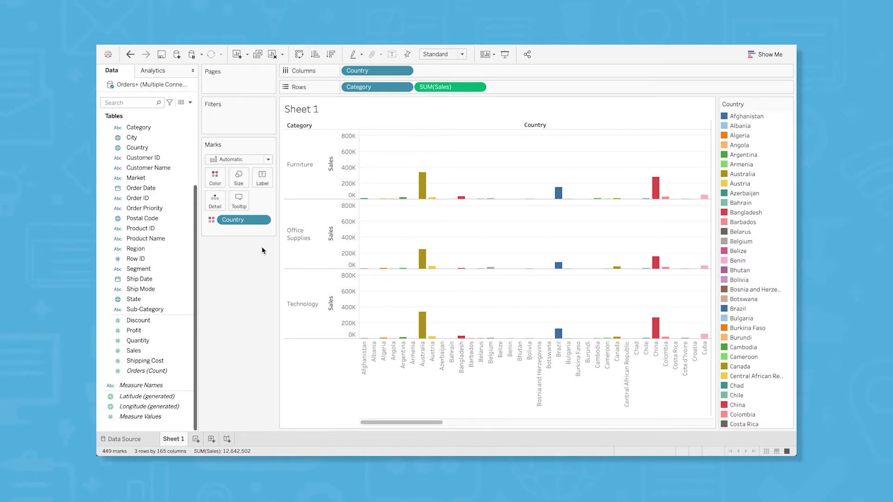
pyautogui.moveTo(229, 220); pyautogui.dragTo(268, 184)
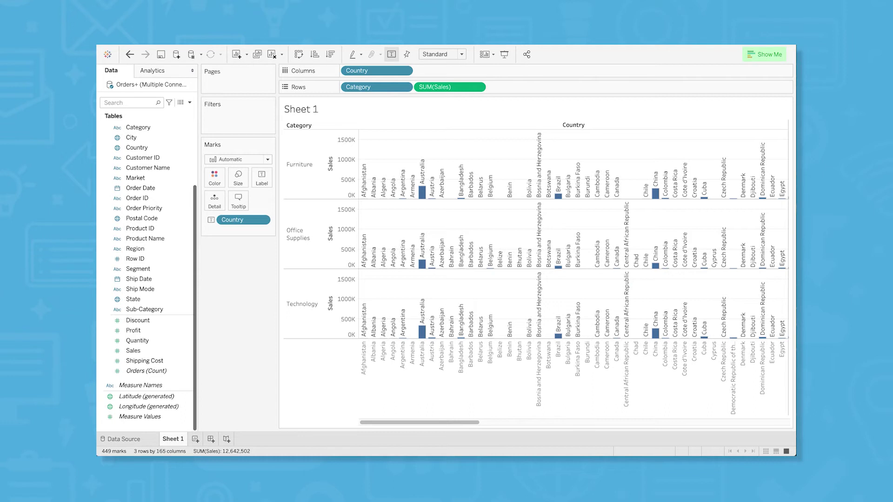
# - Switch the chart to a Show Me symbol map of Category pies sized by Sales, zoomed in
pyautogui.click(781, 61)
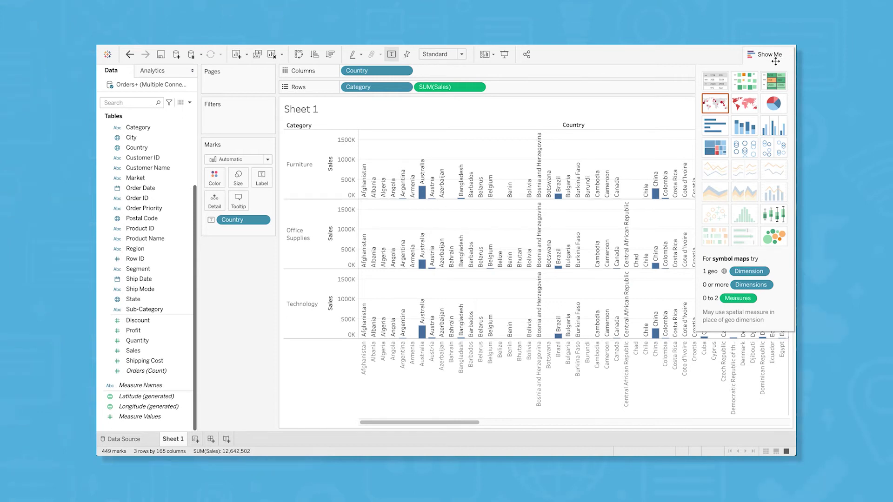
pyautogui.click(710, 106)
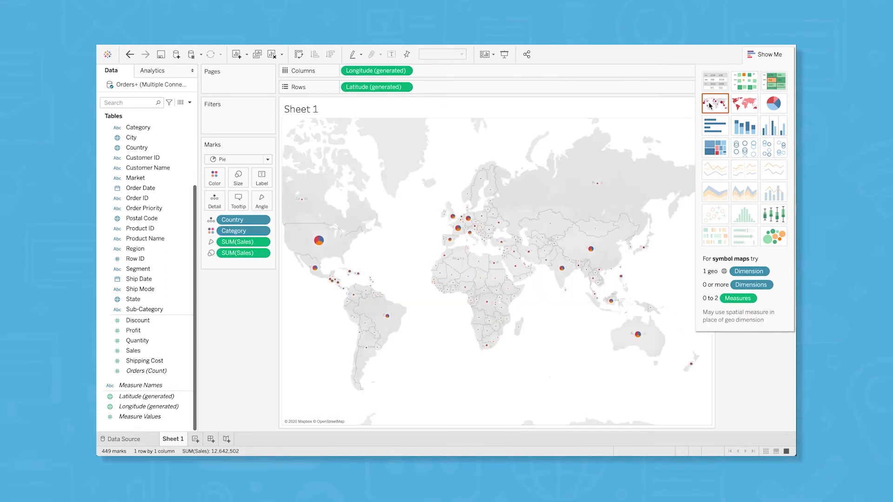
pyautogui.click(762, 54)
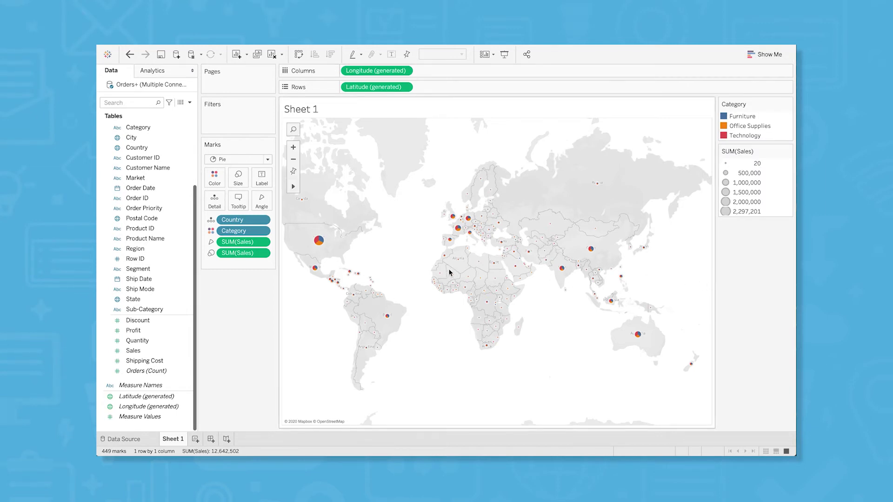
pyautogui.scroll(5, 449, 272)
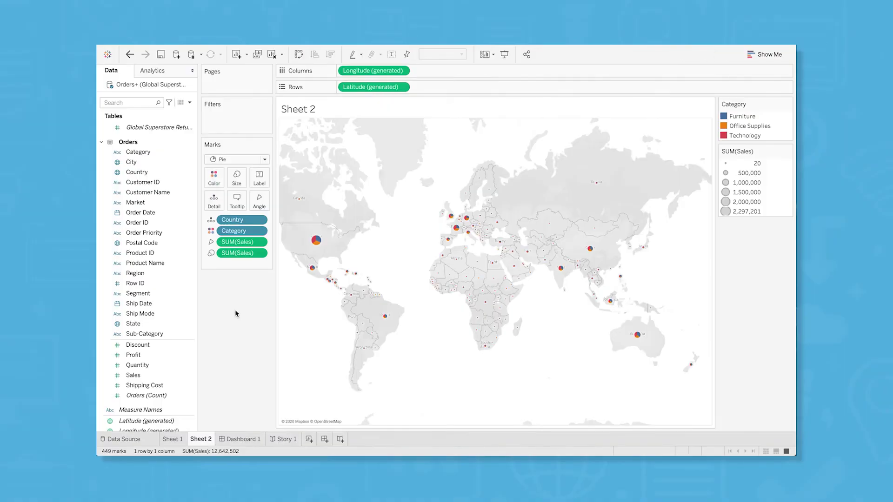
# - Place the Sheet 1 bar chart and the Sheet 2 map side by side on Dashboard 1
pyautogui.click(242, 440)
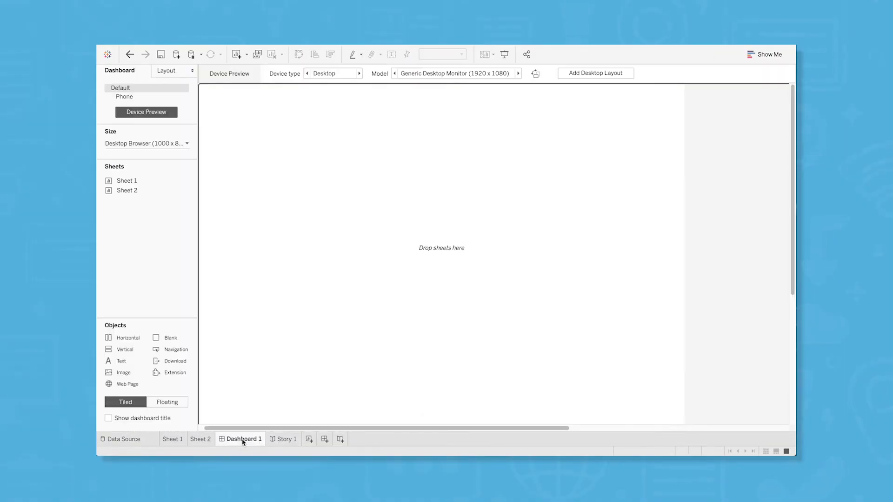
pyautogui.moveTo(125, 182)
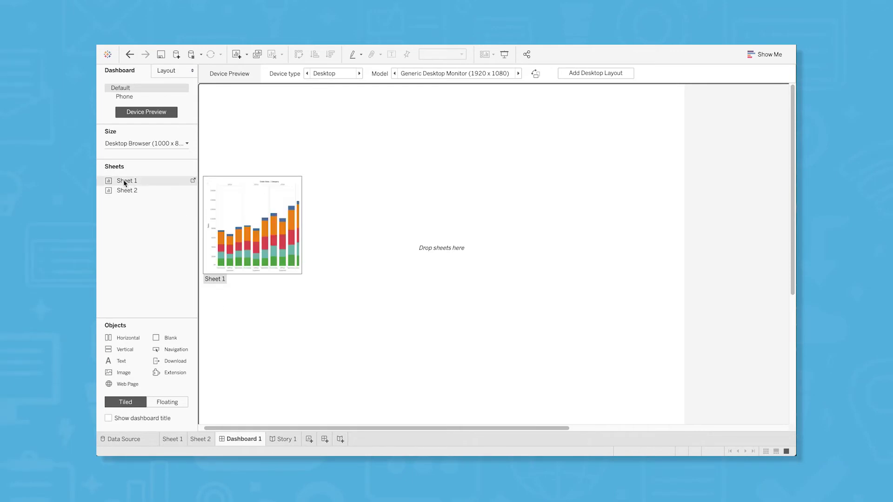
pyautogui.moveTo(124, 180); pyautogui.dragTo(261, 189)
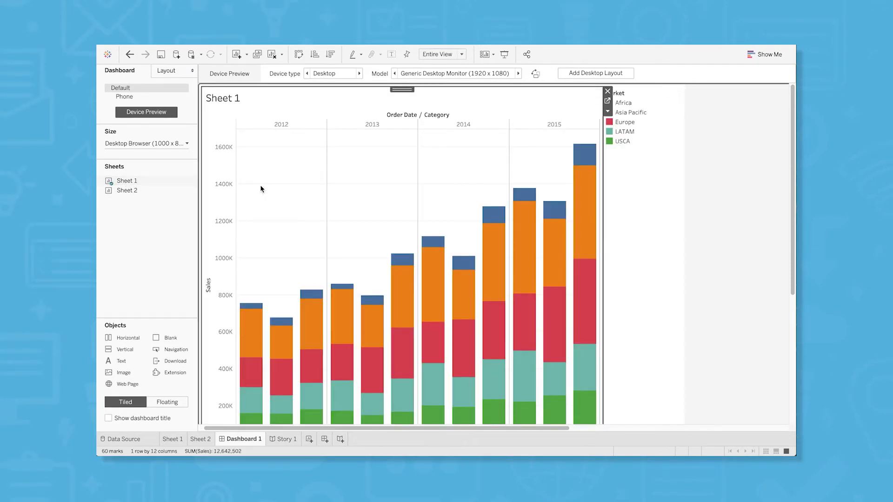
pyautogui.moveTo(124, 190); pyautogui.dragTo(669, 230)
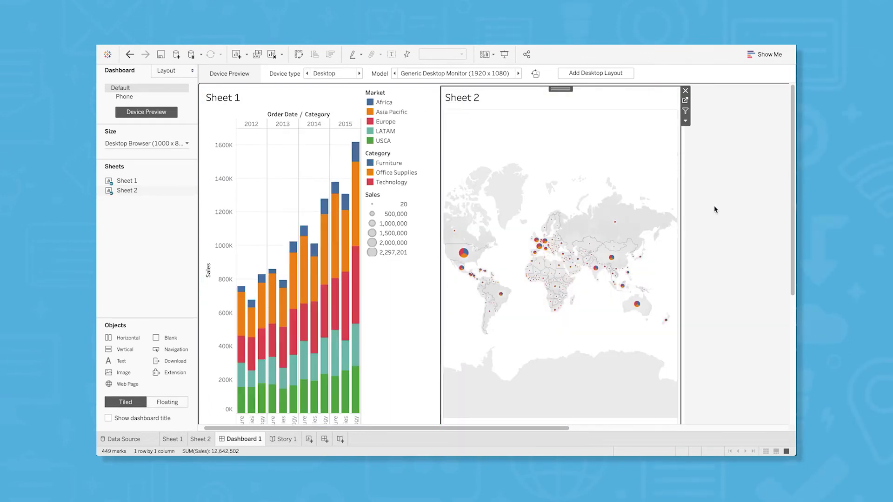
pyautogui.click(725, 199)
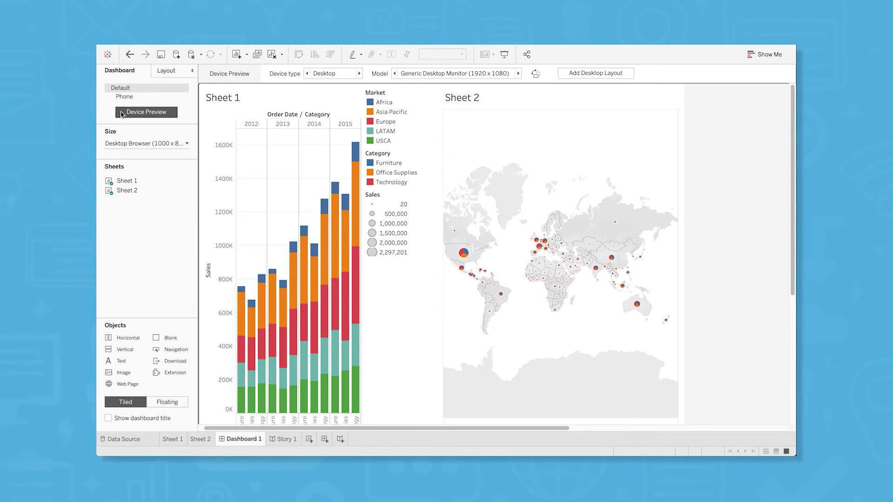
# - Preview the dashboard in Tablet and Phone layouts, then go to the empty Story 1
pyautogui.click(359, 73)
pyautogui.click(359, 73)
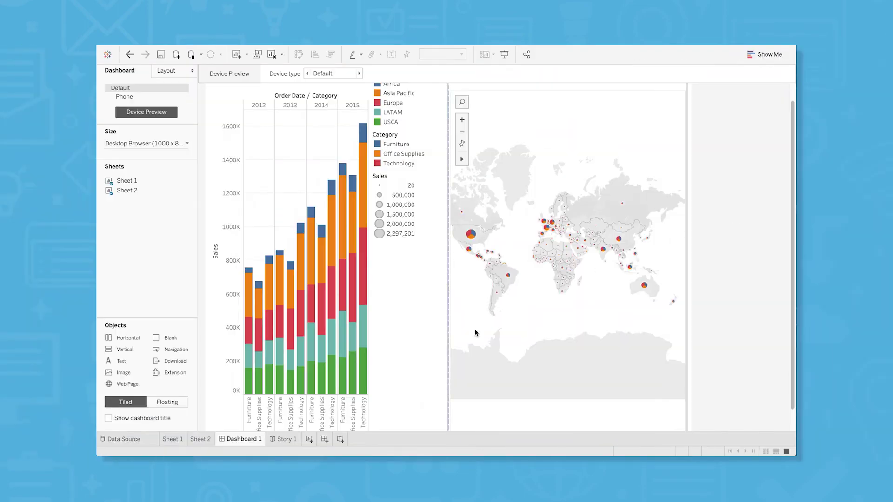
pyautogui.click(286, 443)
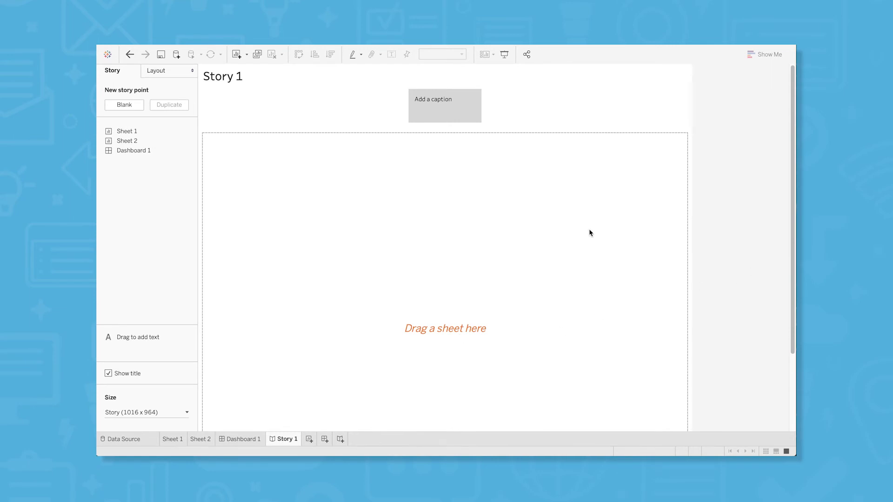
# - Add Sheet 1 to the story point with the caption 'Asia Pacific is a growing market'
pyautogui.moveTo(126, 133)
pyautogui.moveTo(126, 133); pyautogui.dragTo(343, 245)
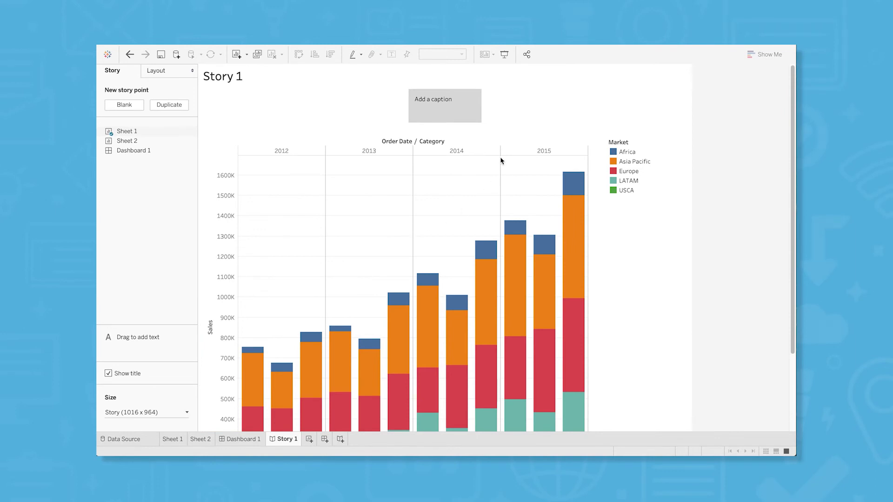
pyautogui.click(436, 100)
pyautogui.write('Asia Pacific is a growing market')
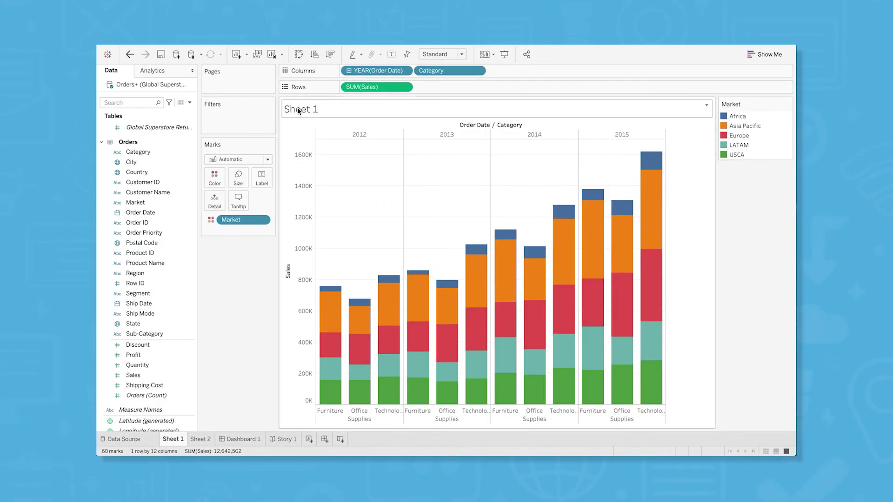
# - Rename the Sheet 1 chart title to 'Market Growth Over Time'
pyautogui.doubleClick(298, 110)
pyautogui.moveTo(418, 192); pyautogui.dragTo(344, 192)
pyautogui.write('Market Growth Over Time')
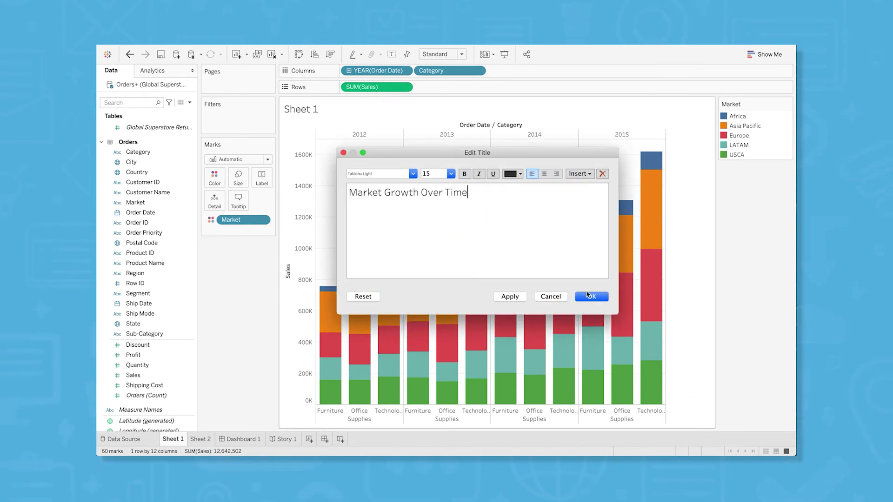
pyautogui.click(591, 296)
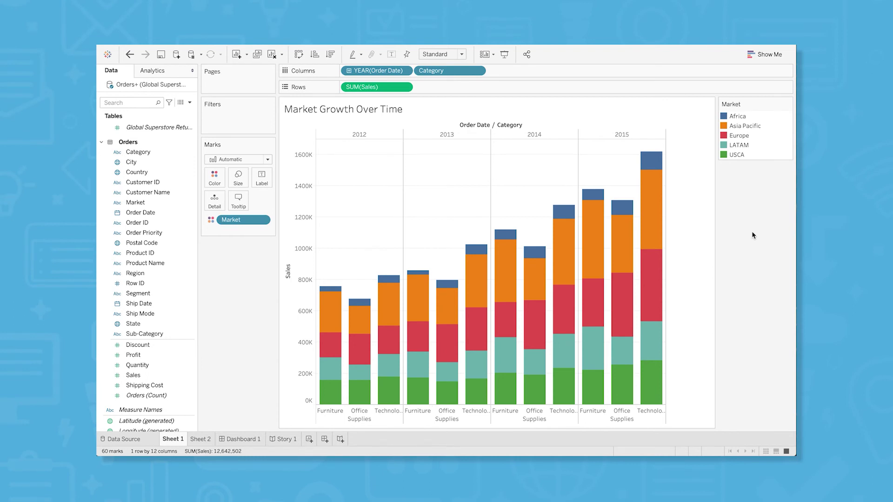
# - Copy the chart to the clipboard as an image
pyautogui.rightClick(520, 206)
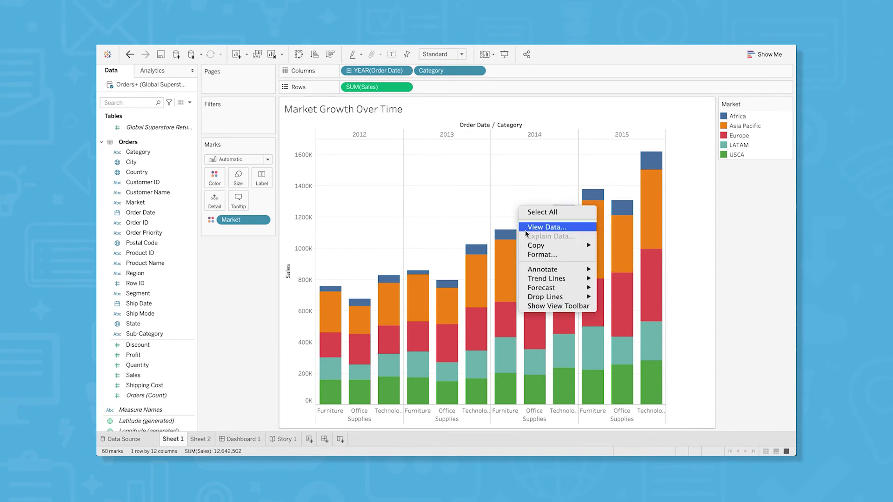
pyautogui.moveTo(530, 246)
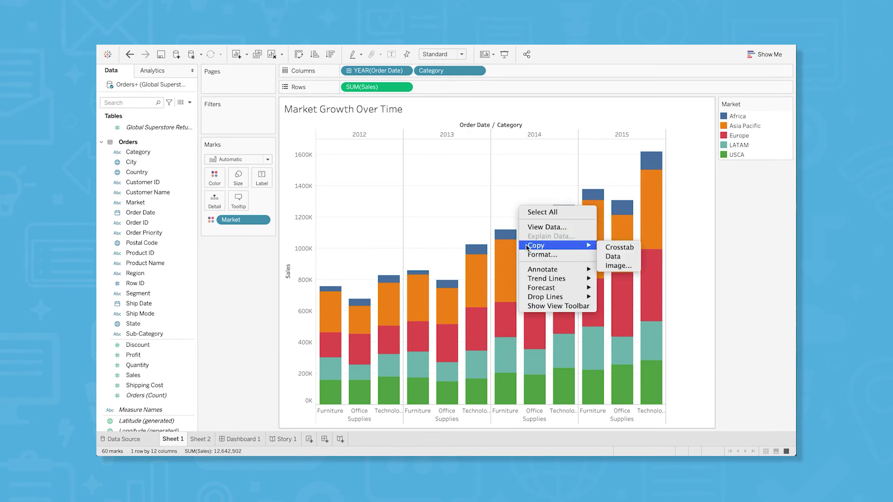
pyautogui.click(619, 266)
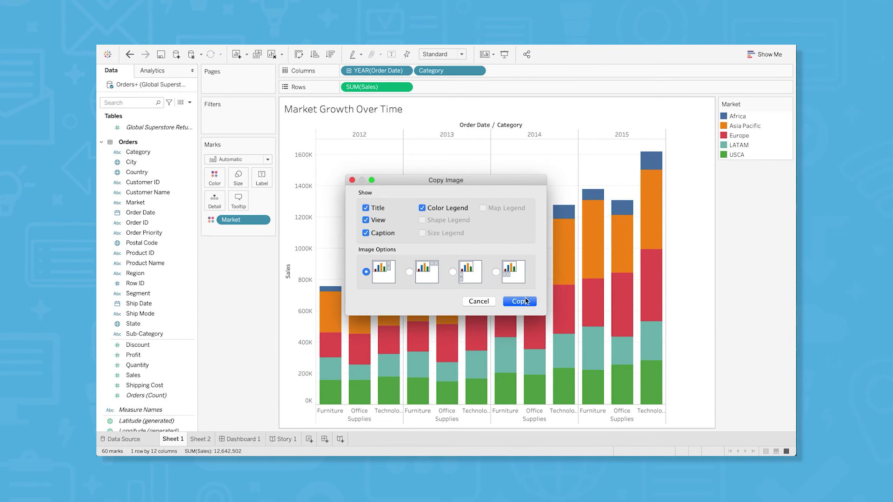
pyautogui.click(527, 301)
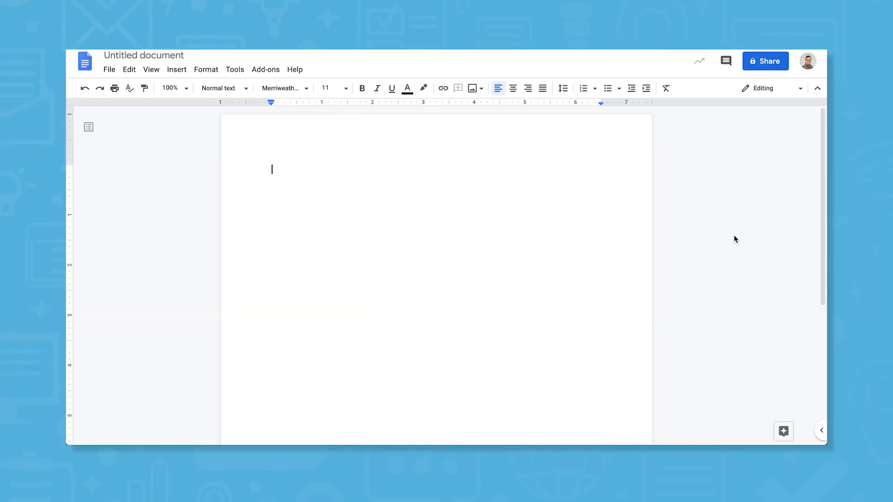
# - Paste the Market Growth Over Time chart image into the Google Doc with Ctrl+V
pyautogui.hotkey('ctrl', 'v')
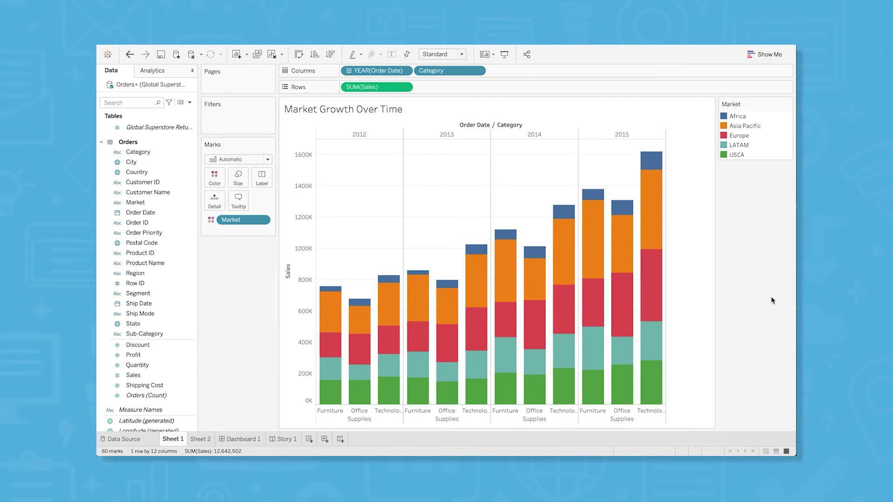
# - Open the Share options for publishing the workbook to Tableau Server or Tableau Online
pyautogui.click(527, 54)
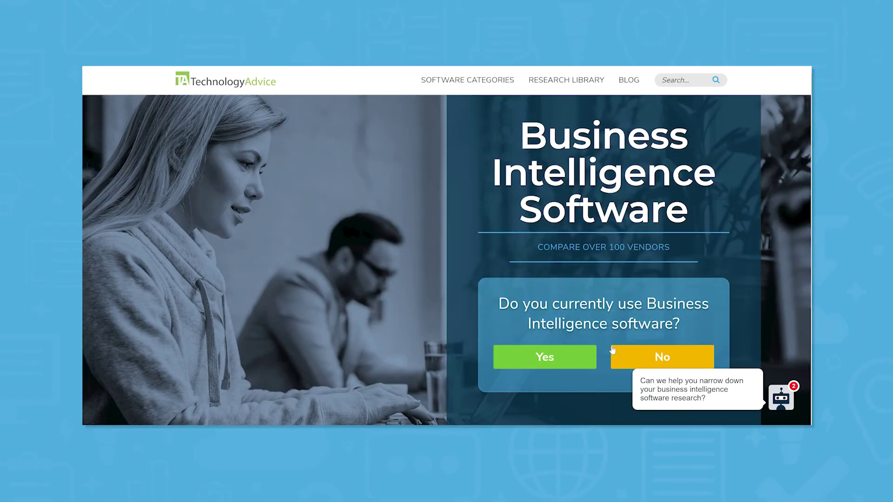
# - Answer the BI quiz: no current BI software, 51-250 users, Media industry, then continue
pyautogui.click(628, 352)
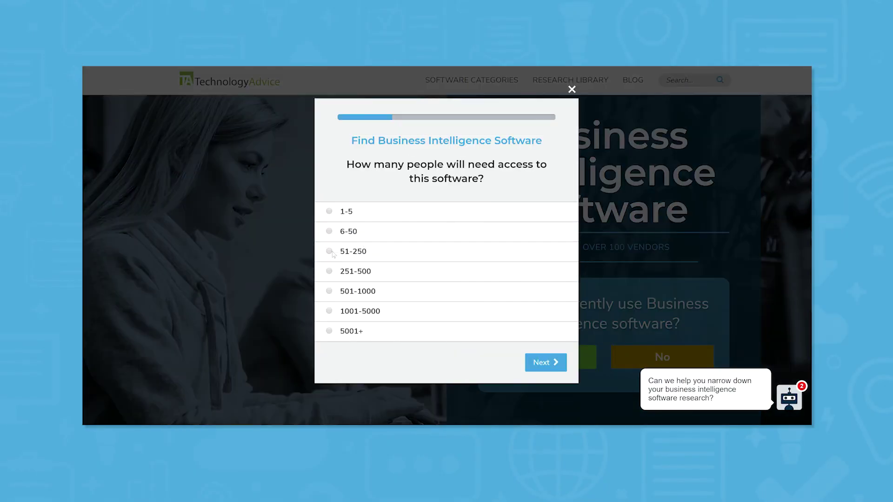
pyautogui.click(330, 251)
pyautogui.click(434, 189)
pyautogui.scroll(-2, 452, 264)
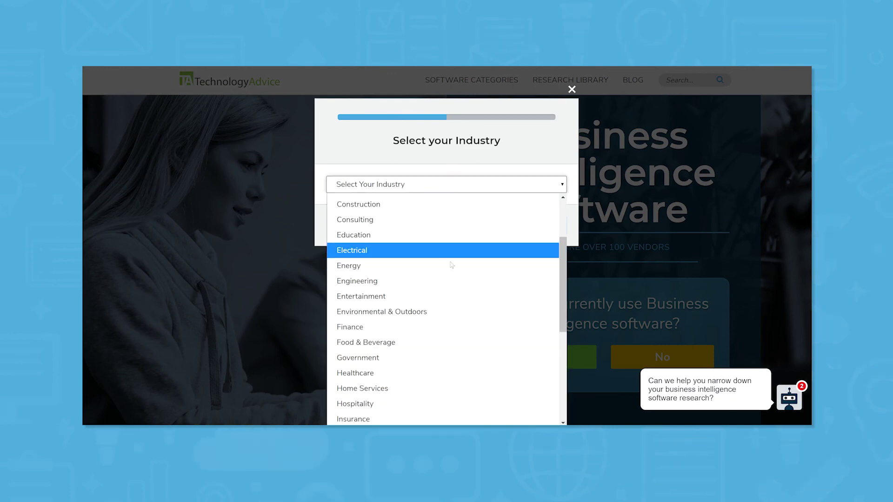
pyautogui.scroll(-4, 451, 265)
pyautogui.click(437, 295)
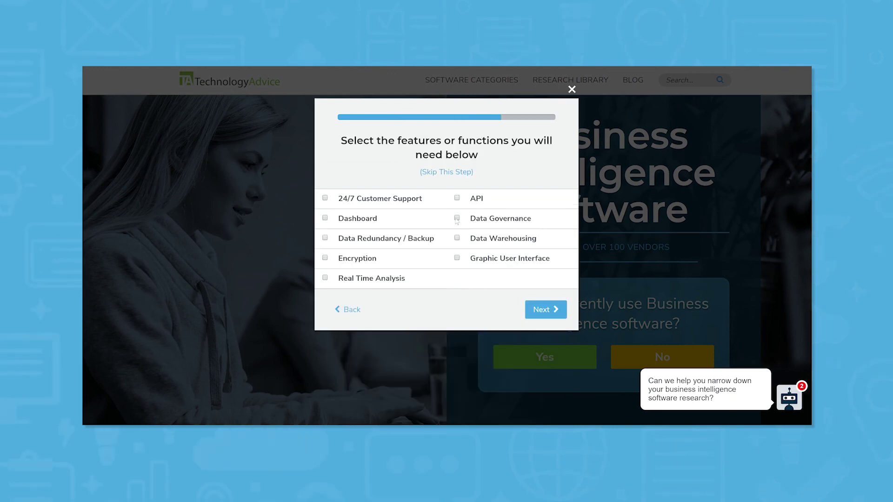
pyautogui.click(540, 310)
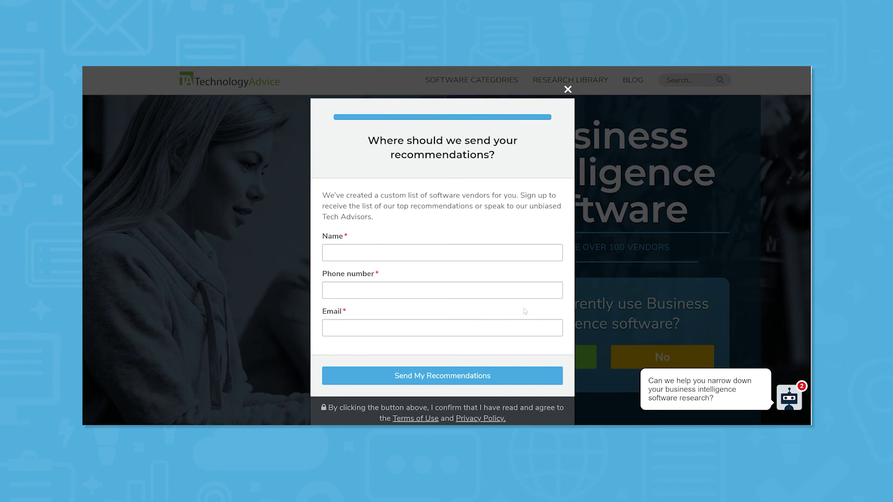